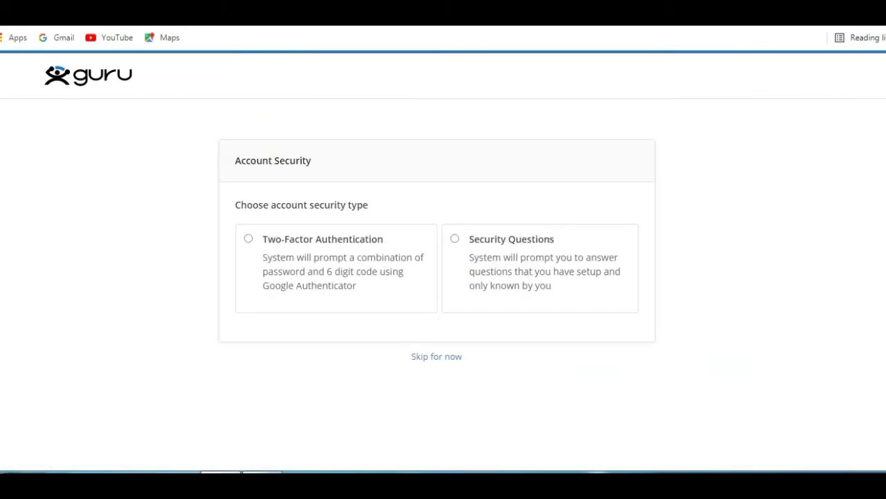
# Step: Skip the account security setup for now
pyautogui.click(436, 356)
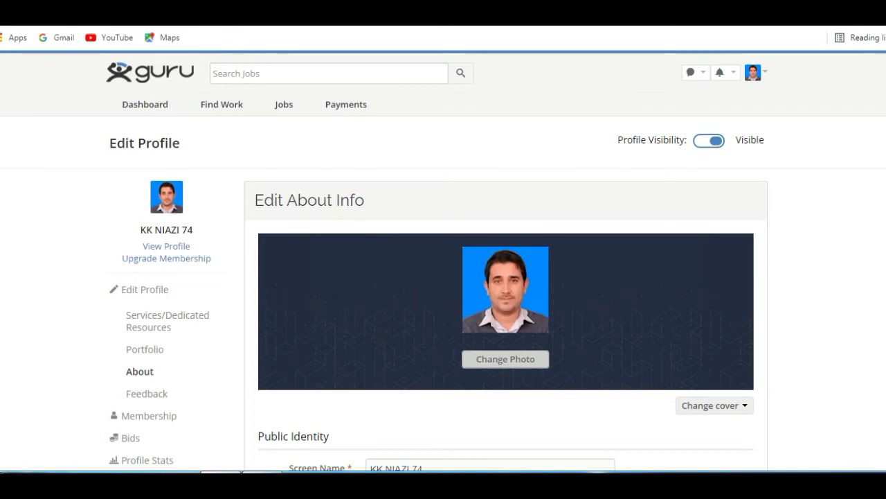
pyautogui.click(714, 405)
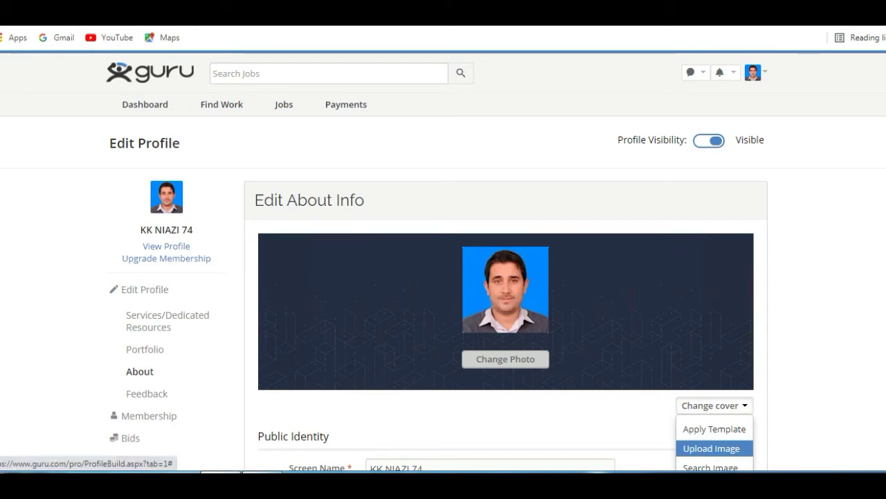
pyautogui.click(712, 448)
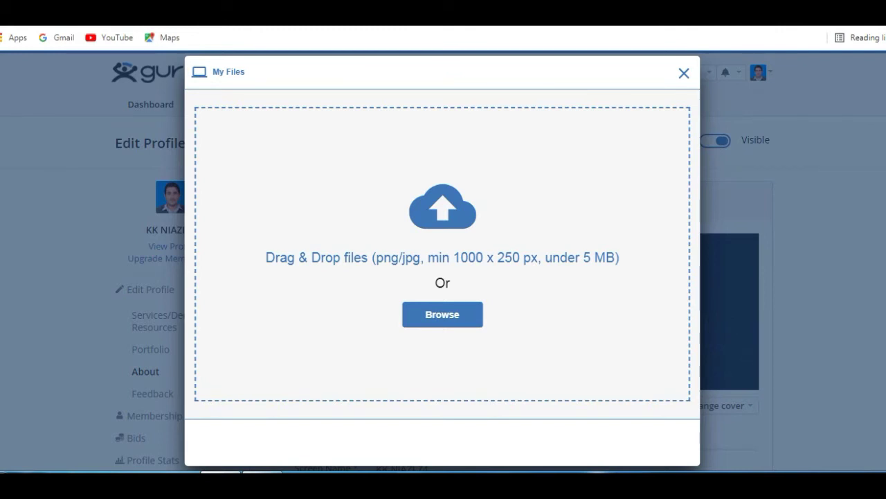
pyautogui.press('Escape')
# Step: Review the website, video and social link fields under Public Identity and save that section
pyautogui.scroll(-3, 443, 263)
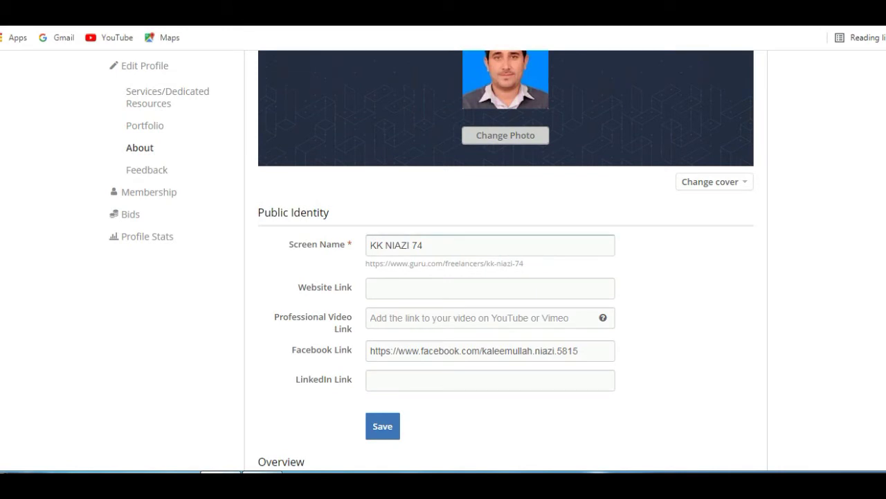
pyautogui.scroll(-1, 432, 260)
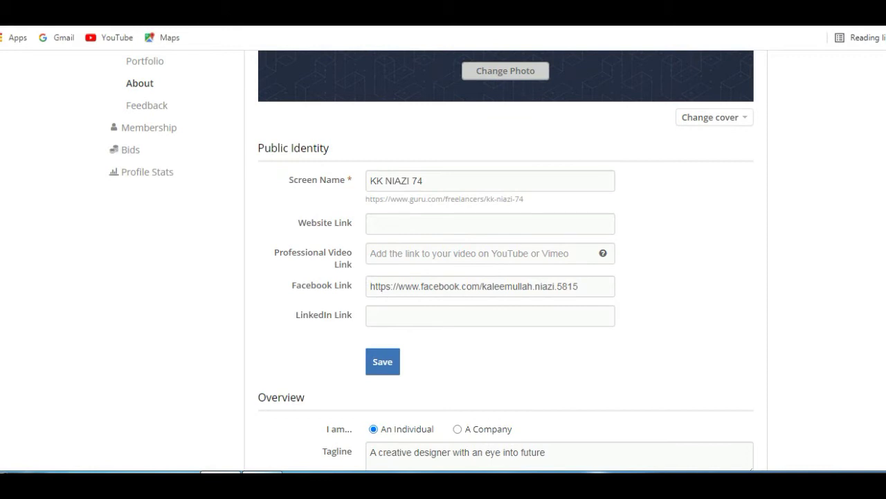
pyautogui.click(490, 224)
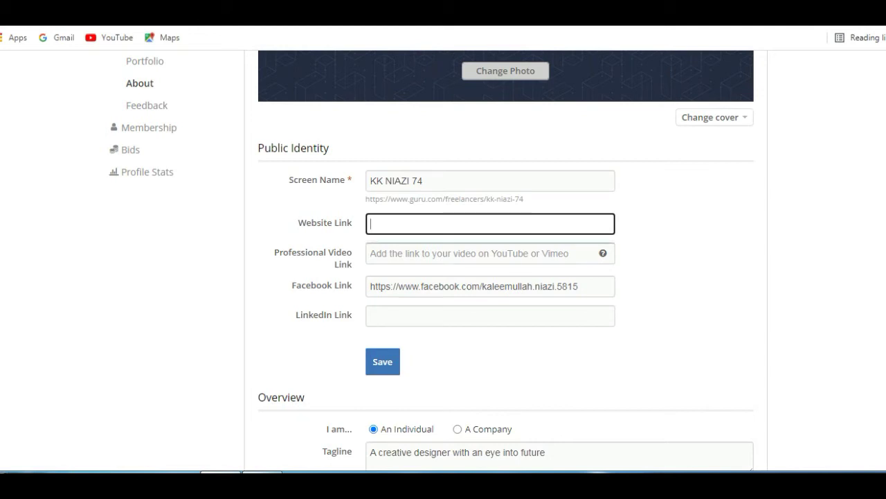
pyautogui.click(371, 253)
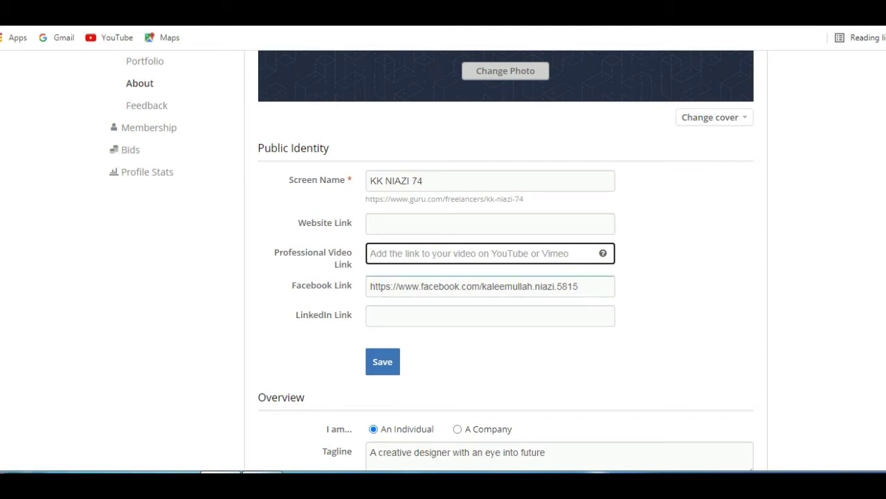
pyautogui.scroll(-3, 506, 263)
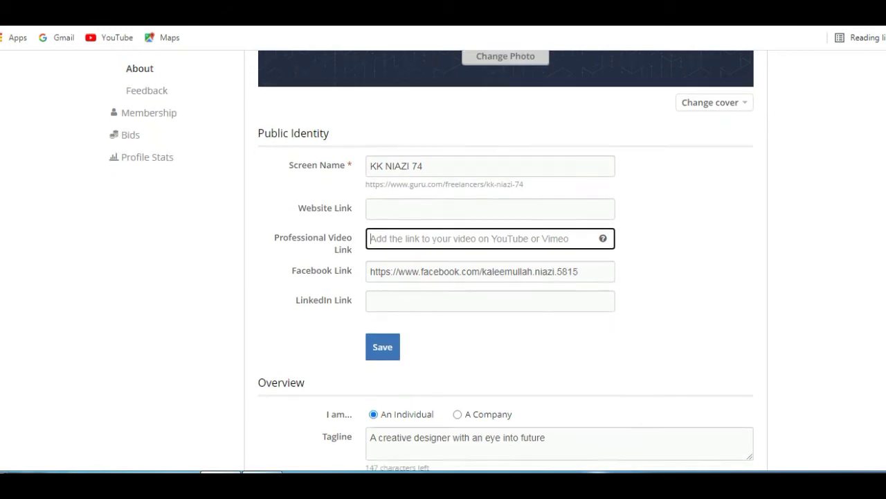
pyautogui.scroll(1, 505, 264)
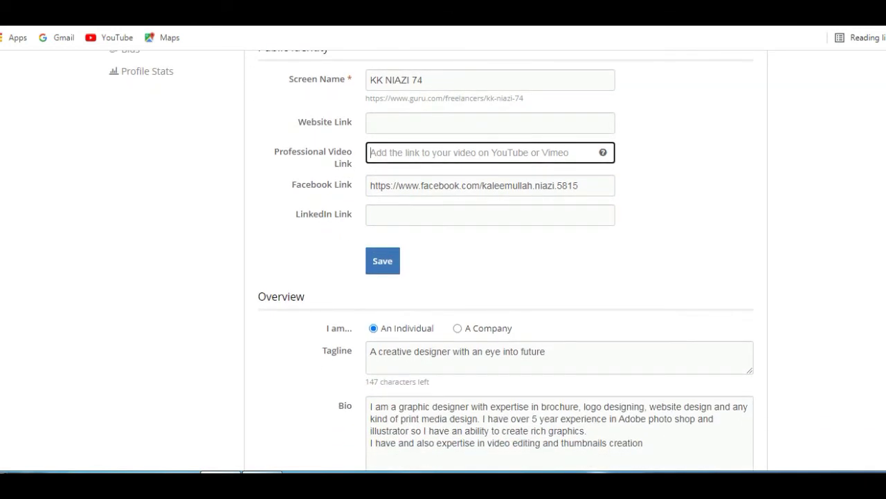
pyautogui.scroll(-1, 505, 263)
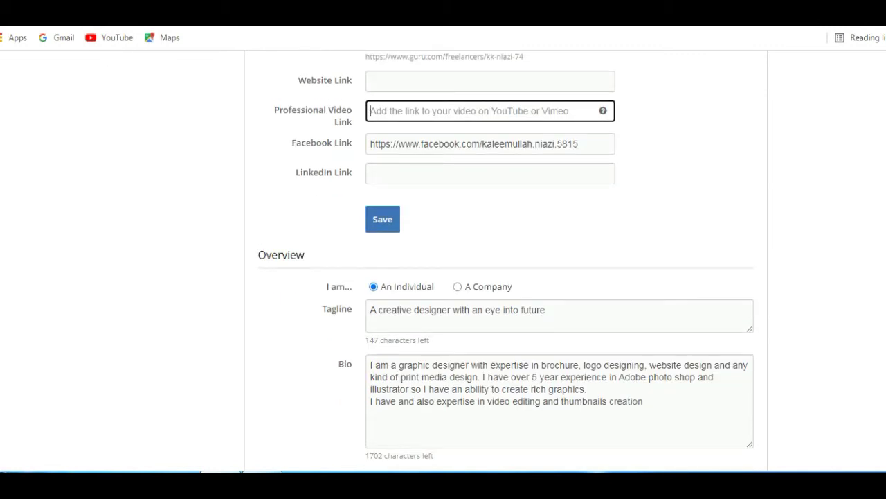
pyautogui.scroll(-2, 506, 264)
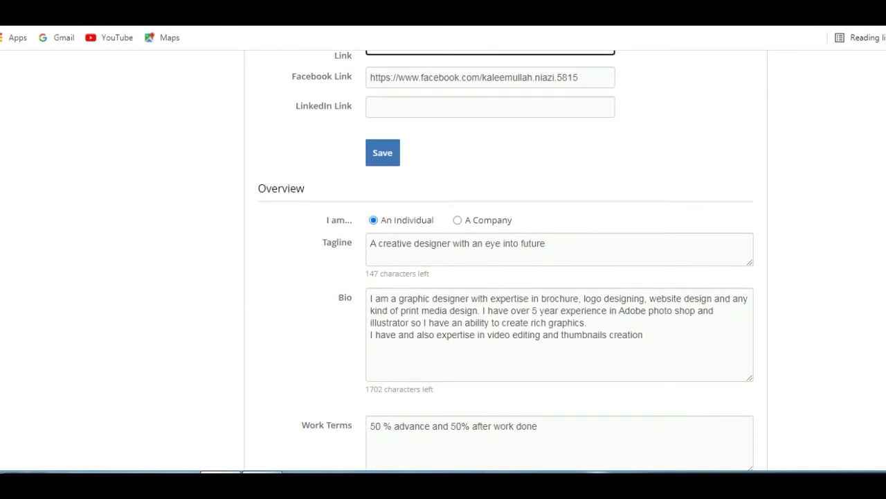
pyautogui.scroll(2, 506, 263)
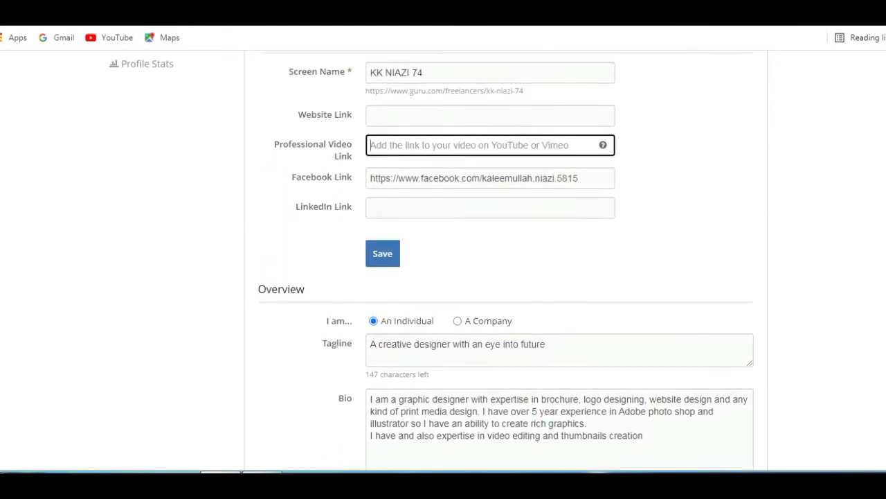
pyautogui.scroll(-2, 505, 263)
pyautogui.click(382, 142)
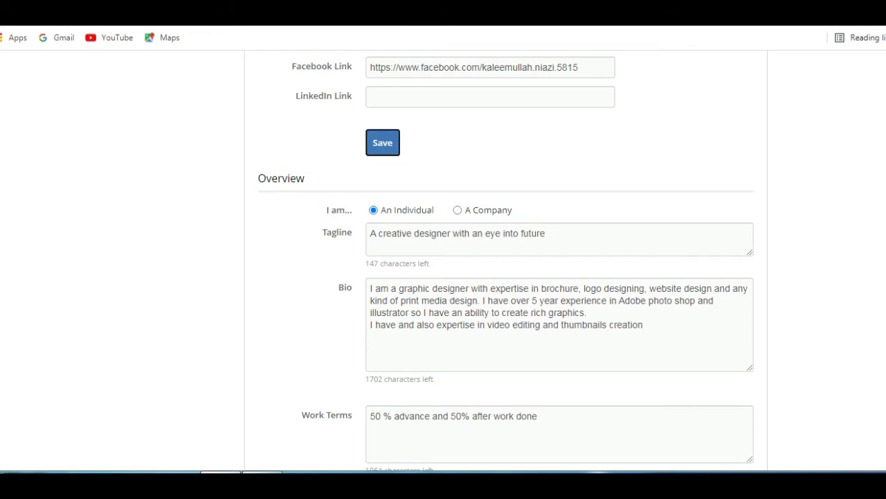
# Step: Delete the last sentence of the bio, about expertise in video editing and thumbnails creation
pyautogui.scroll(-2, 505, 263)
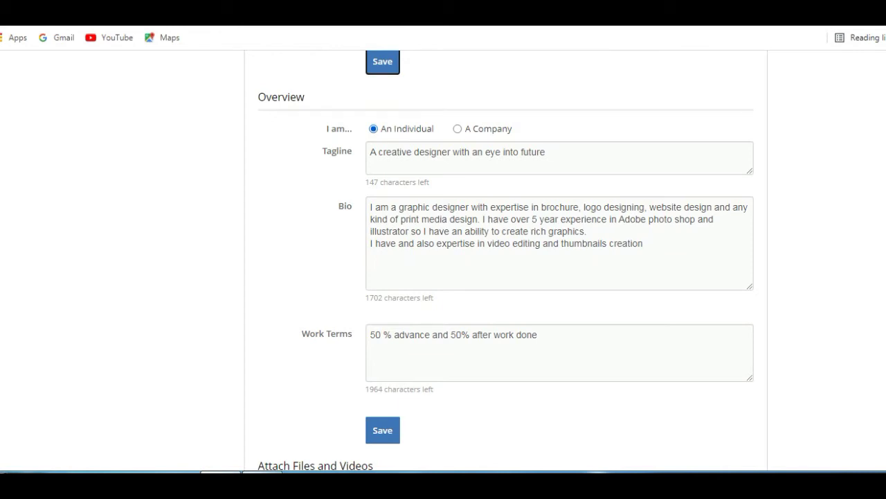
pyautogui.click(547, 152)
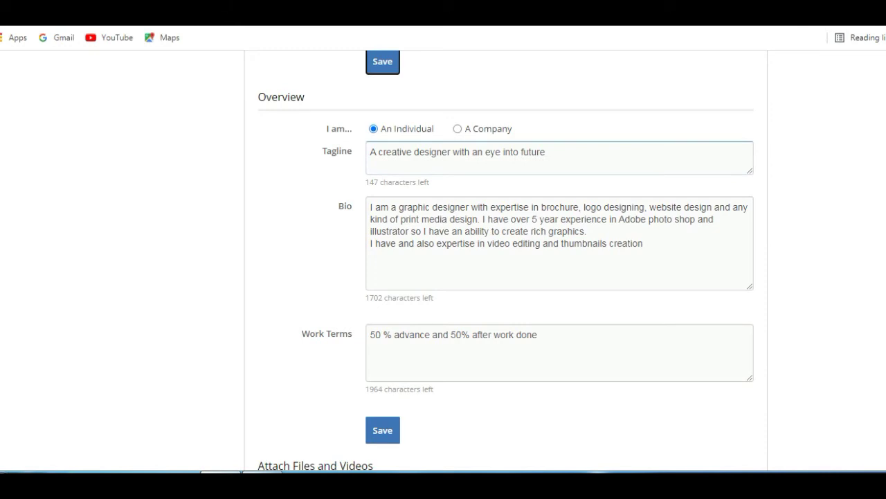
pyautogui.click(545, 152)
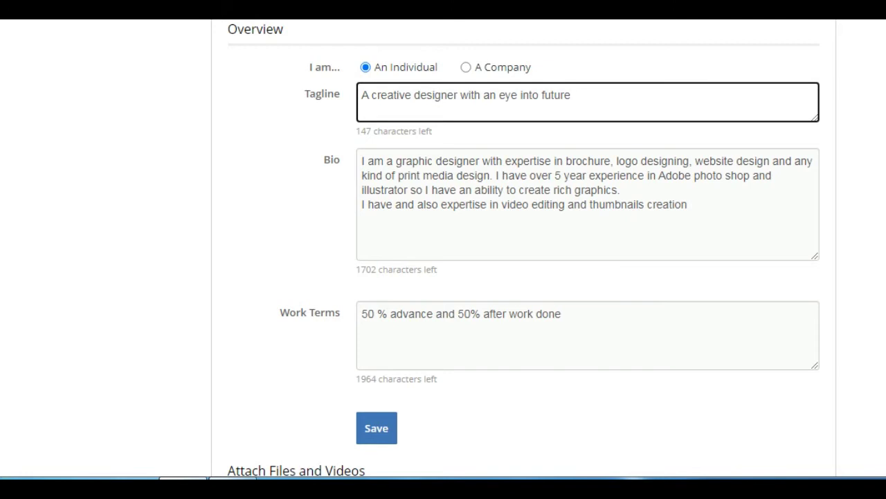
pyautogui.scroll(-1, 523, 248)
pyautogui.scroll(-1, 524, 248)
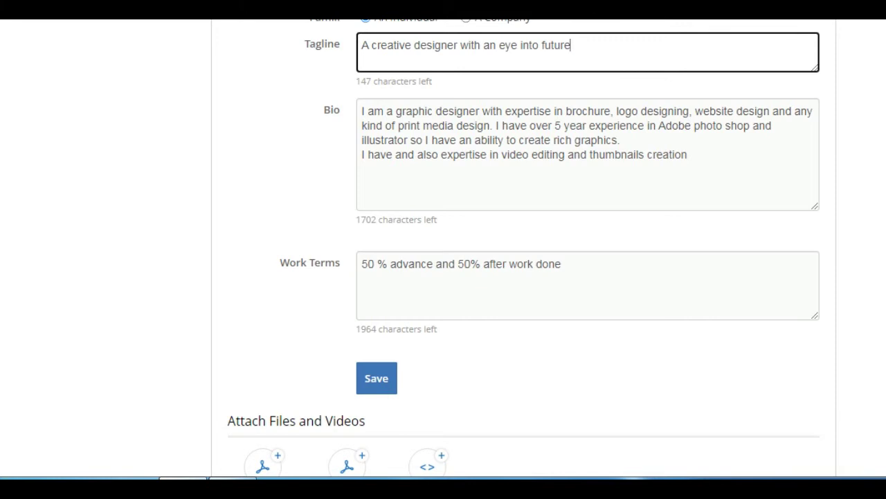
pyautogui.click(623, 140)
pyautogui.press('BackSpace')
pyautogui.press('BackSpace')
pyautogui.press('BackSpace')
pyautogui.press('BackSpace')
pyautogui.press('BackSpace')
pyautogui.press('BackSpace')
pyautogui.press('BackSpace')
pyautogui.press('BackSpace')
pyautogui.press('BackSpace')
pyautogui.press('BackSpace')
pyautogui.press('BackSpace')
pyautogui.press('BackSpace')
pyautogui.press('BackSpace')
pyautogui.press('BackSpace')
pyautogui.press('BackSpace')
pyautogui.press('BackSpace')
pyautogui.press('BackSpace')
pyautogui.press('BackSpace')
pyautogui.press('BackSpace')
pyautogui.press('BackSpace')
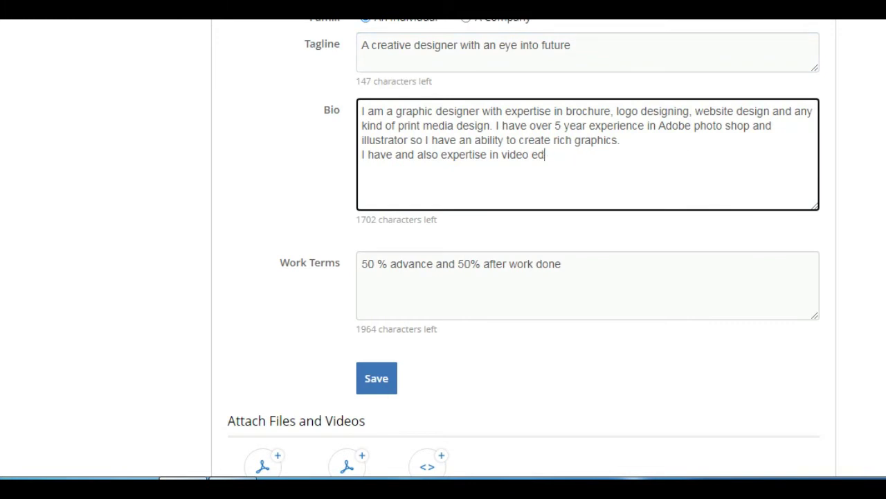
pyautogui.press('BackSpace')
pyautogui.press('BackSpace')
pyautogui.press('BackSpace')
pyautogui.press('BackSpace')
pyautogui.press('BackSpace')
pyautogui.press('BackSpace')
pyautogui.press('BackSpace')
pyautogui.press('BackSpace')
pyautogui.press('BackSpace')
pyautogui.press('BackSpace')
pyautogui.press('BackSpace')
pyautogui.press('BackSpace')
pyautogui.press('BackSpace')
pyautogui.press('BackSpace')
pyautogui.press('BackSpace')
pyautogui.press('BackSpace')
pyautogui.press('BackSpace')
pyautogui.press('BackSpace')
pyautogui.press('BackSpace')
pyautogui.press('BackSpace')
pyautogui.press('BackSpace')
pyautogui.press('BackSpace')
pyautogui.press('BackSpace')
pyautogui.press('BackSpace')
pyautogui.press('BackSpace')
pyautogui.press('BackSpace')
pyautogui.press('BackSpace')
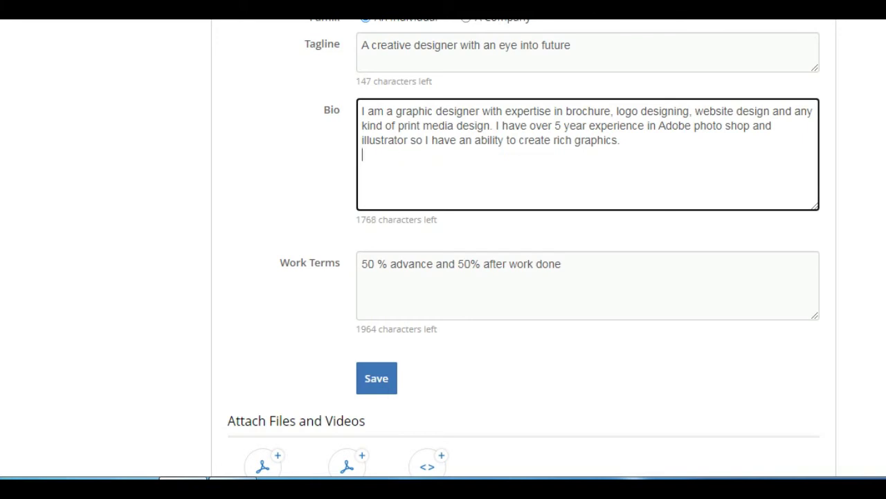
# Step: Save the profile's Overview section with its tagline, bio and work terms
pyautogui.scroll(-1, 526, 250)
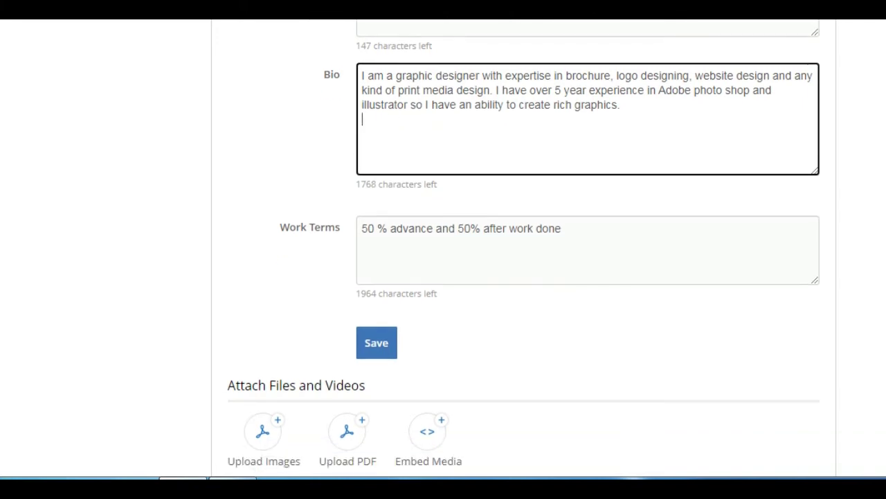
pyautogui.scroll(-1, 524, 247)
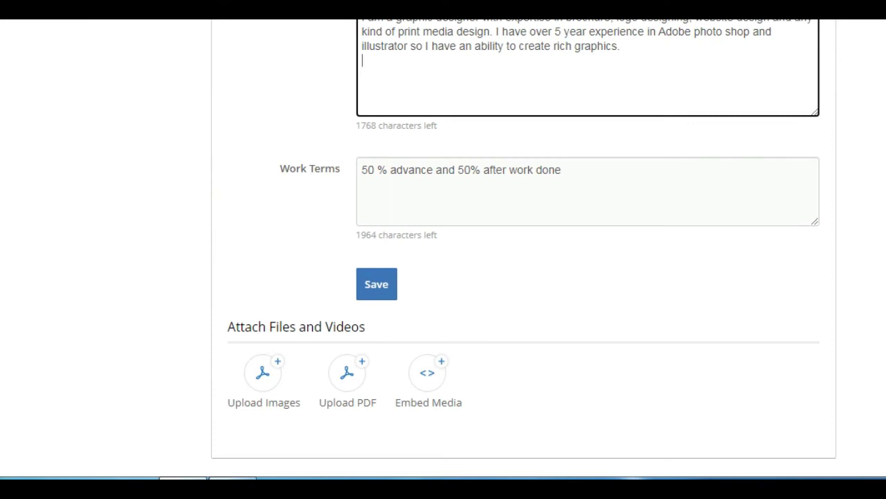
pyautogui.scroll(-2, 524, 240)
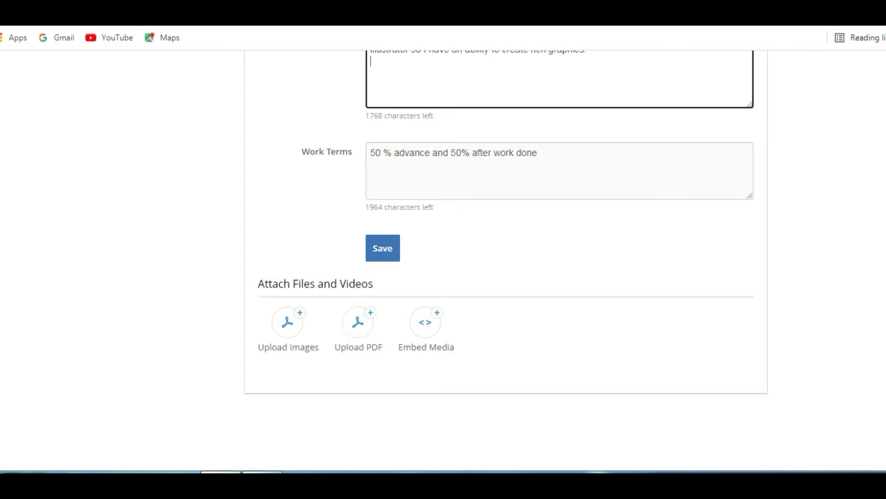
pyautogui.click(382, 248)
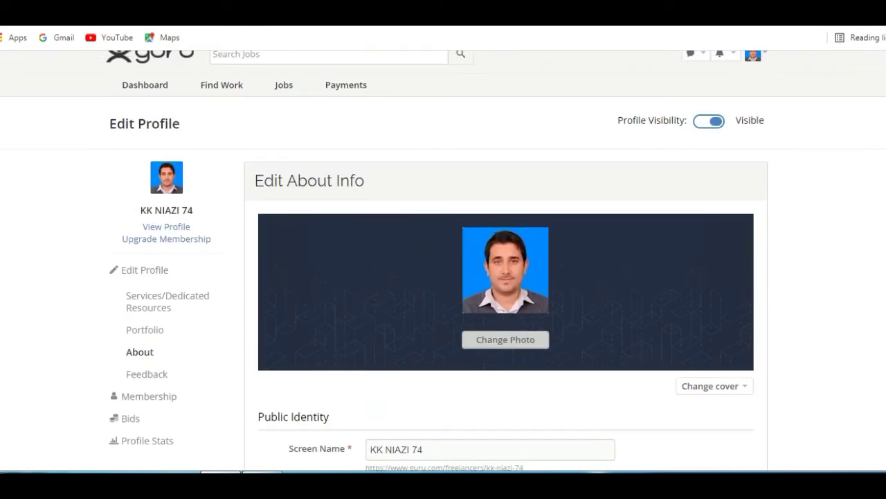
# Step: Look through the profile editing sections and open the Feedback and Testimonials section
pyautogui.scroll(-1, 443, 261)
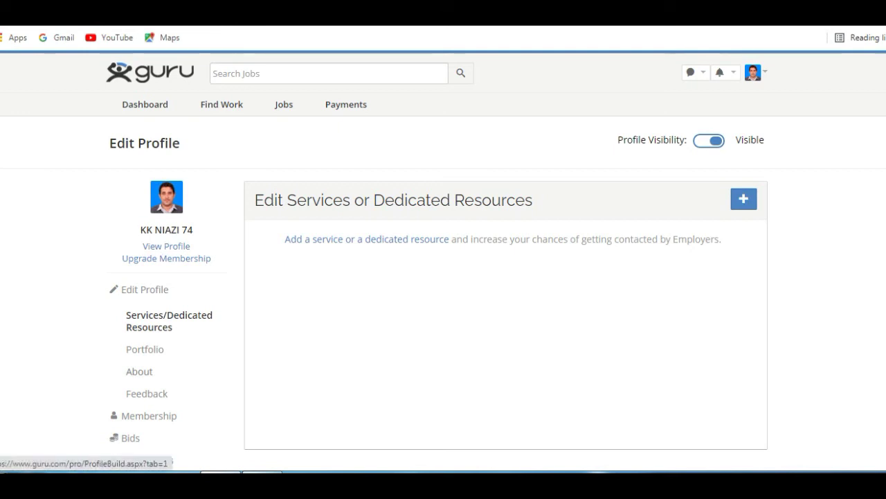
pyautogui.click(145, 349)
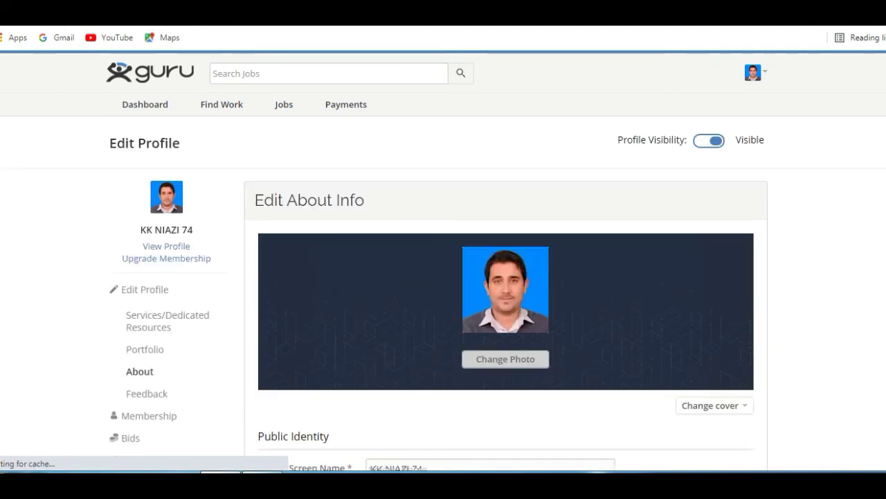
pyautogui.scroll(-2, 443, 263)
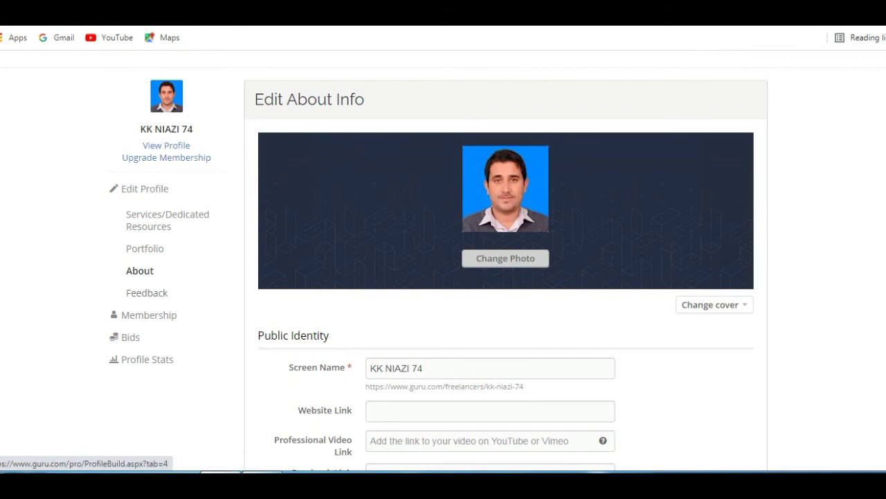
pyautogui.click(147, 292)
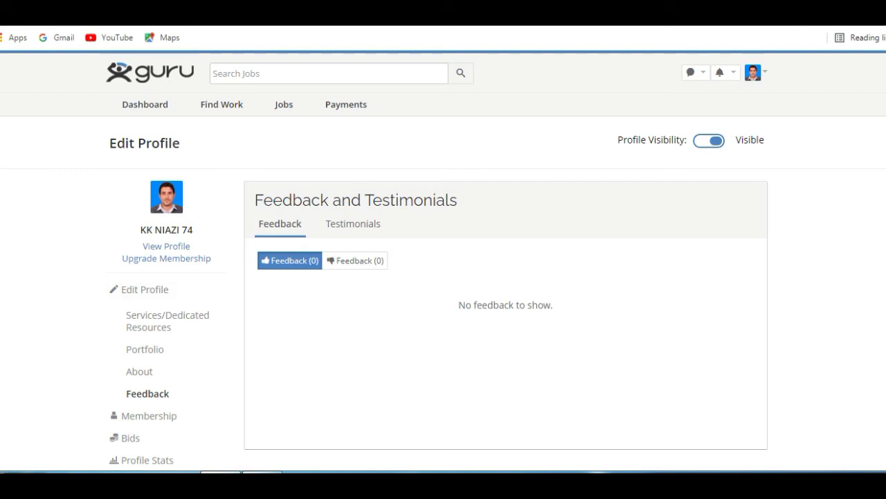
# Step: View the packages for buying more bids and select the 125 bids option for $50
pyautogui.scroll(-1, 443, 256)
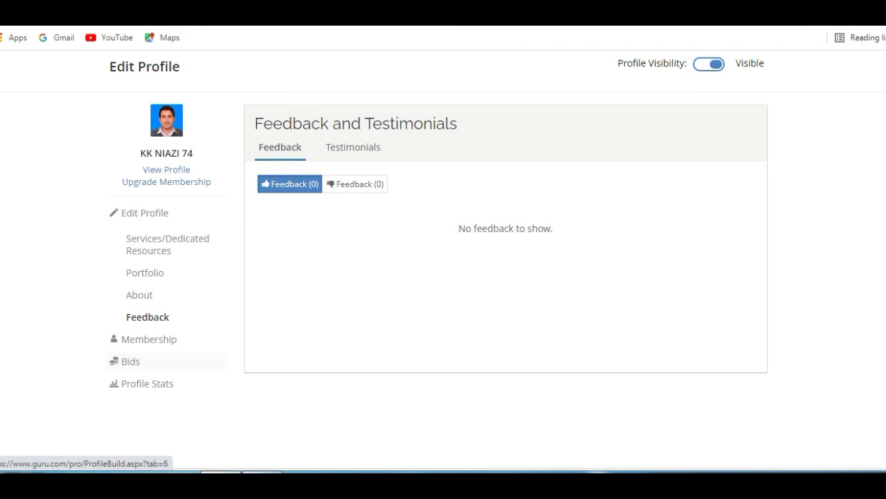
pyautogui.click(131, 361)
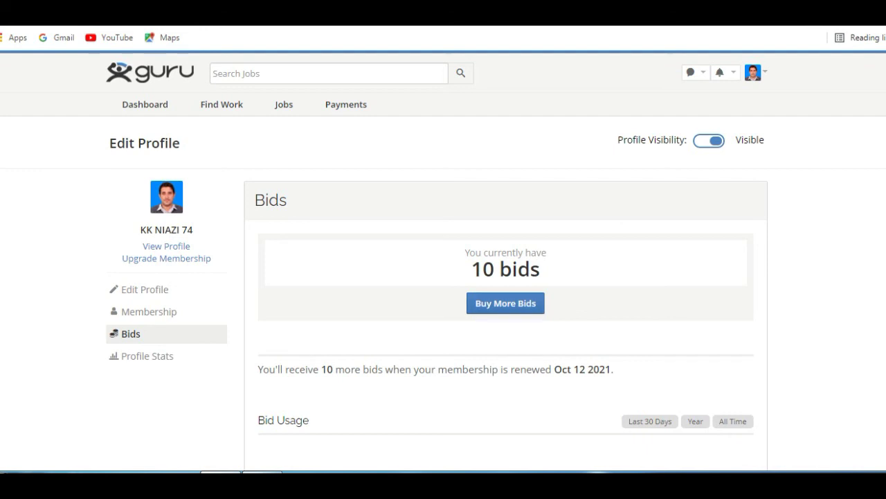
pyautogui.click(505, 302)
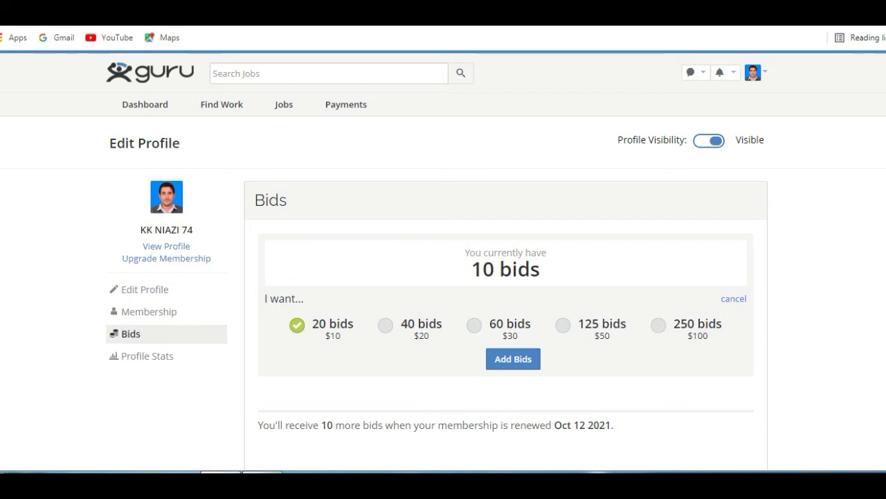
pyautogui.click(562, 325)
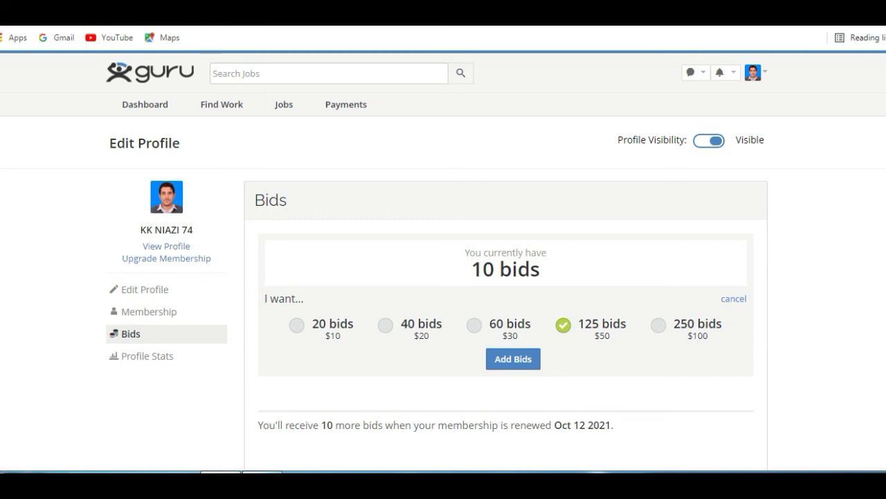
# Step: View the public profile page and examine its services and About information
pyautogui.scroll(-1, 443, 277)
pyautogui.scroll(1, 443, 277)
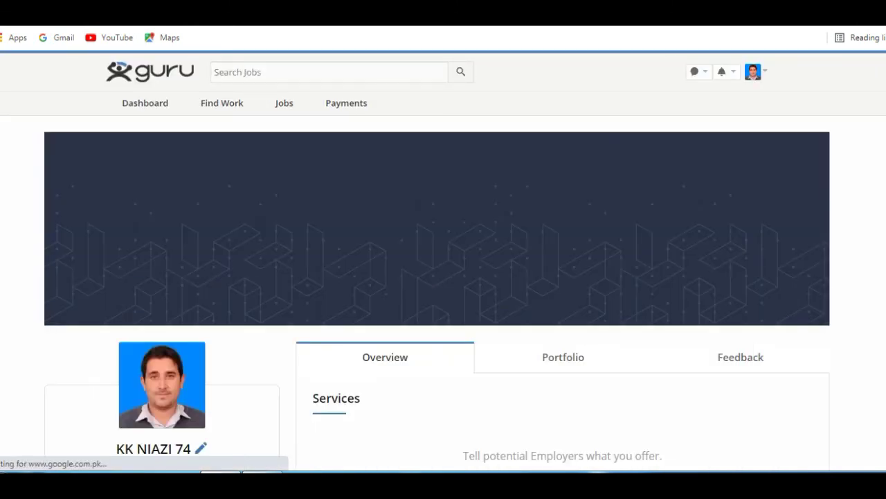
pyautogui.scroll(-2, 443, 260)
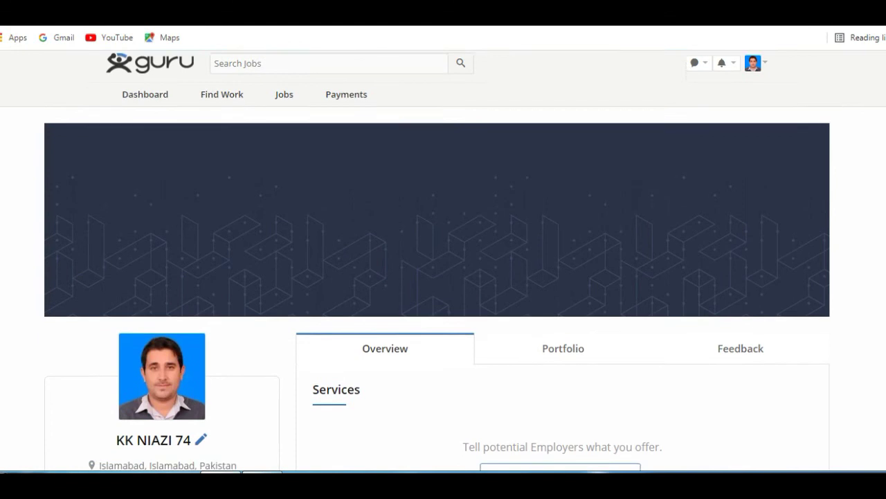
pyautogui.scroll(1, 438, 261)
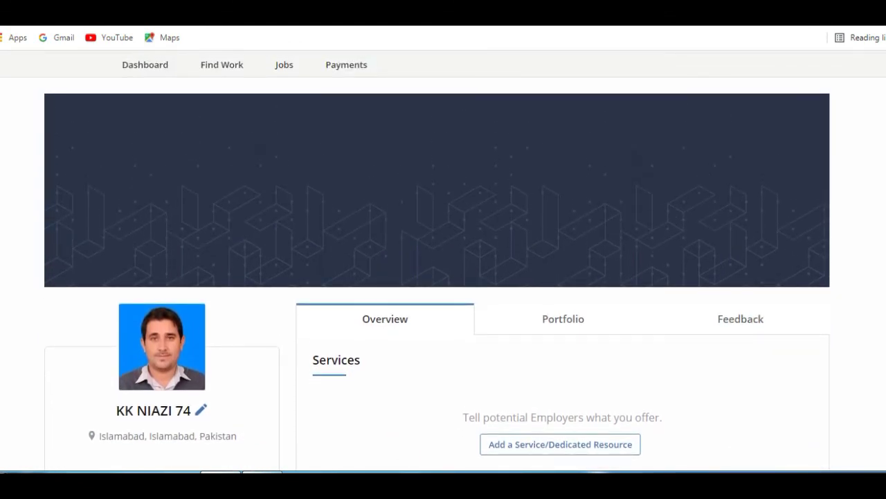
pyautogui.scroll(-3, 443, 260)
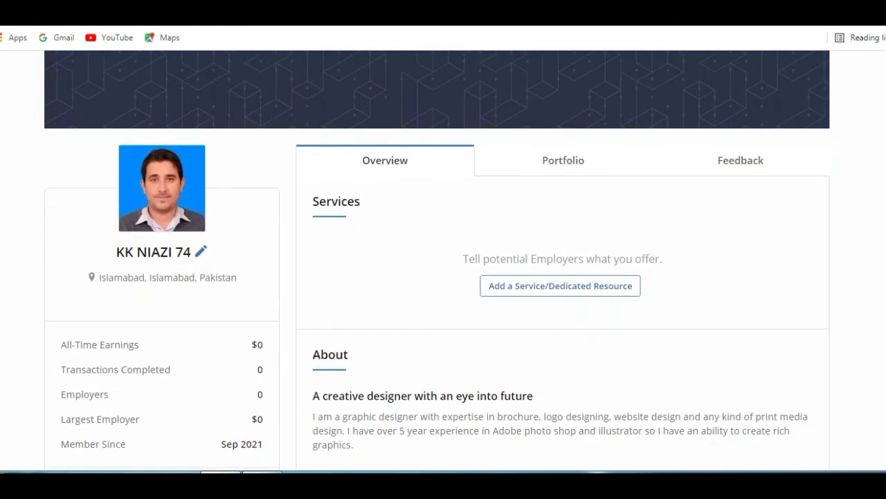
# Step: Examine the public profile's overview, including the earnings summary, About text and work terms
pyautogui.scroll(-2, 444, 263)
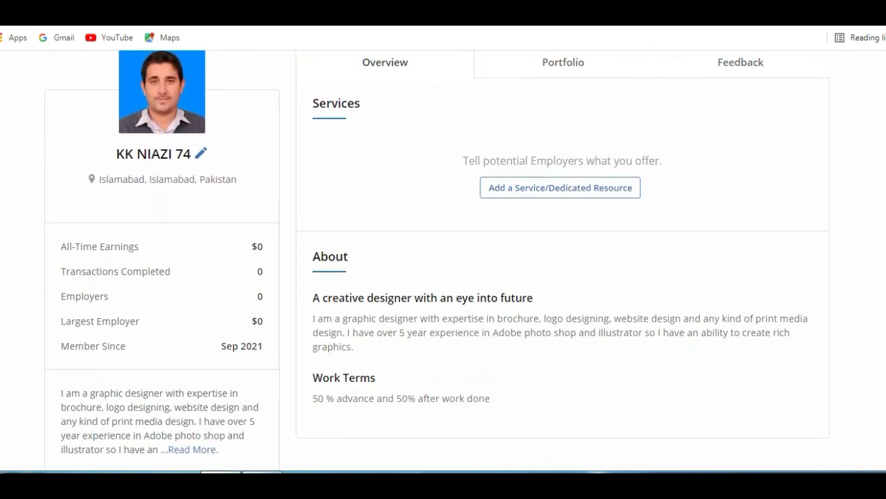
pyautogui.scroll(1, 443, 260)
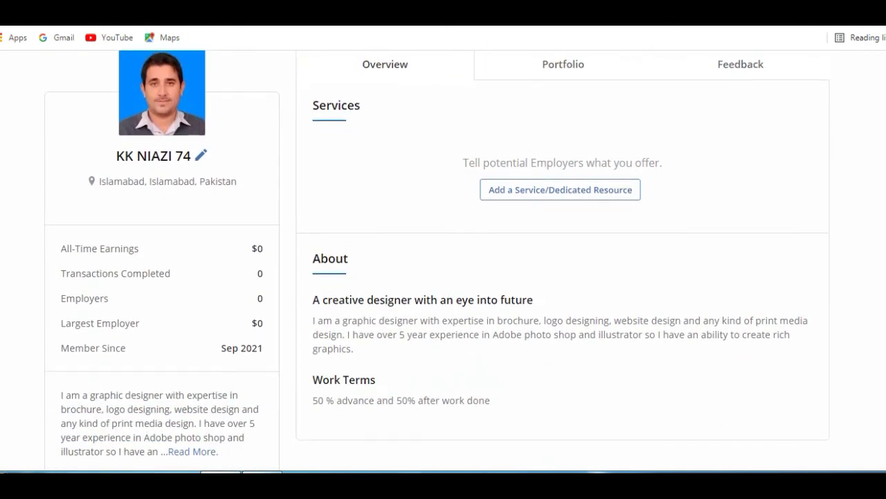
pyautogui.scroll(-3, 443, 260)
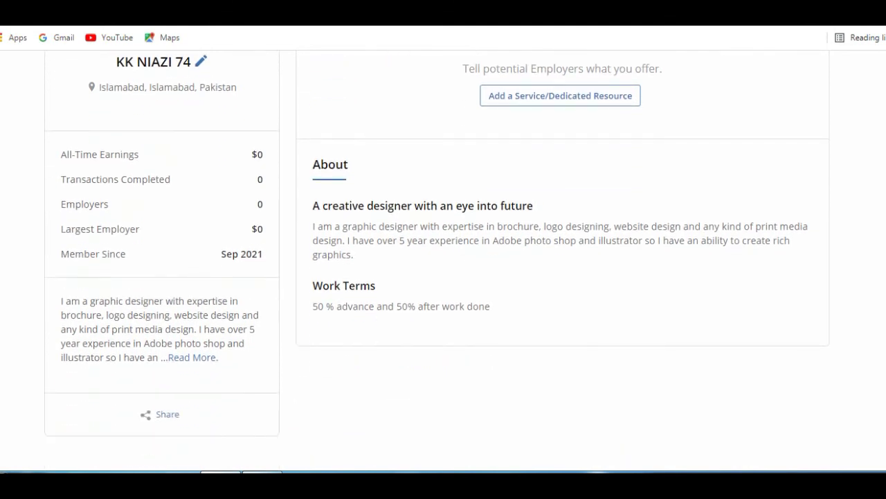
pyautogui.scroll(1, 444, 277)
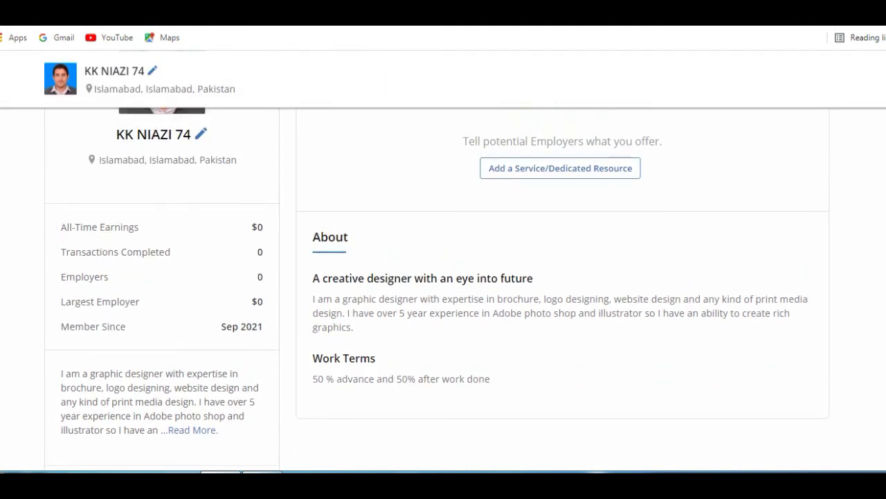
pyautogui.scroll(1, 443, 260)
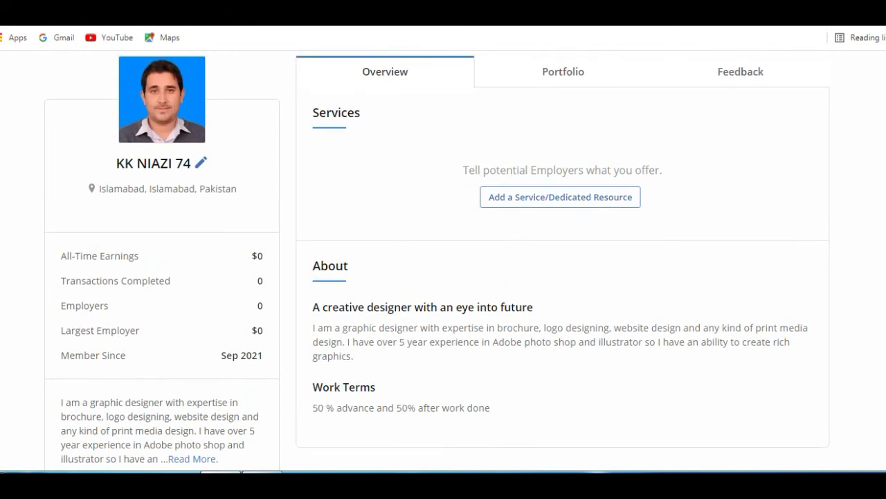
pyautogui.scroll(-1, 444, 260)
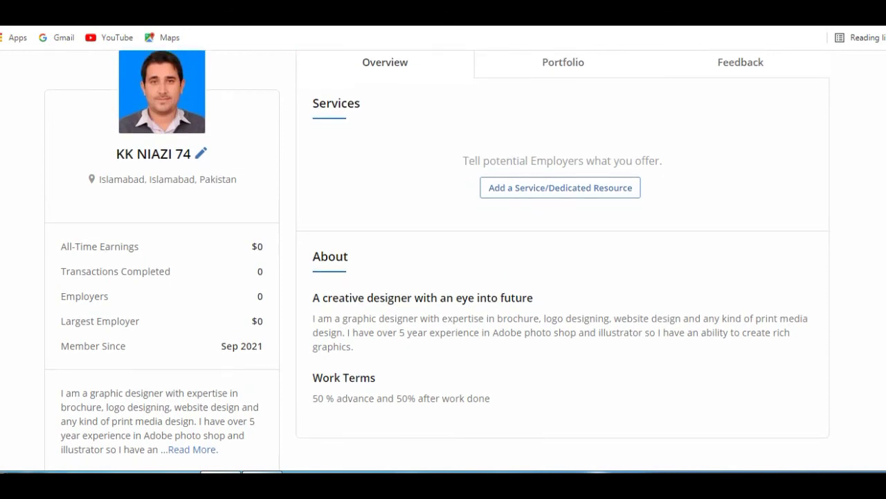
pyautogui.scroll(1, 443, 261)
pyautogui.scroll(-1, 443, 261)
pyautogui.scroll(2, 443, 260)
pyautogui.scroll(1, 692, 208)
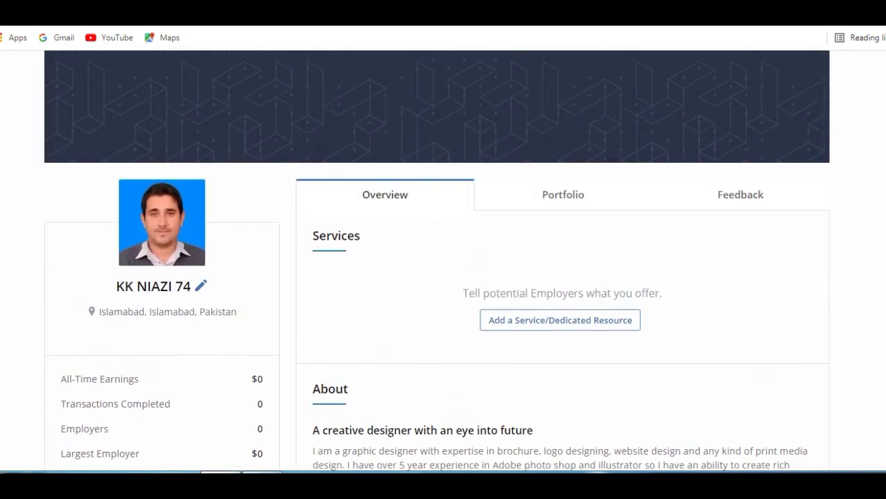
# Step: View the Portfolio section of the public profile and open its Feedback section
pyautogui.click(562, 194)
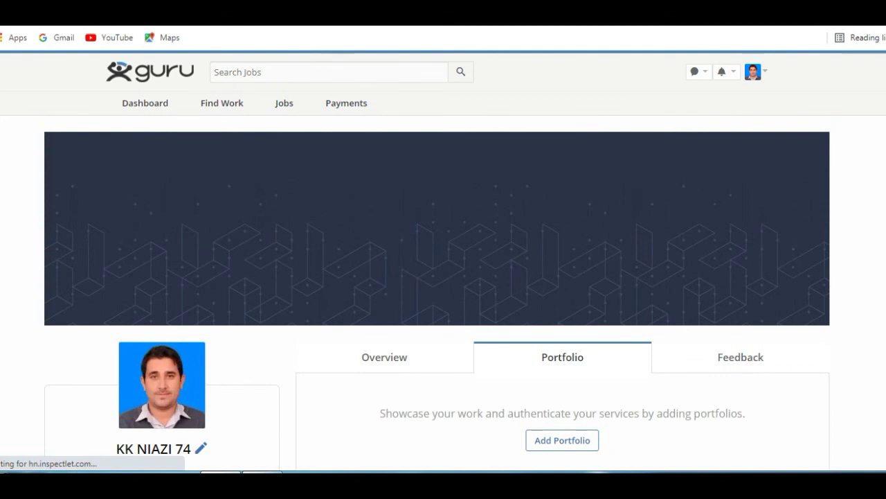
pyautogui.scroll(-4, 443, 260)
pyautogui.scroll(1, 443, 263)
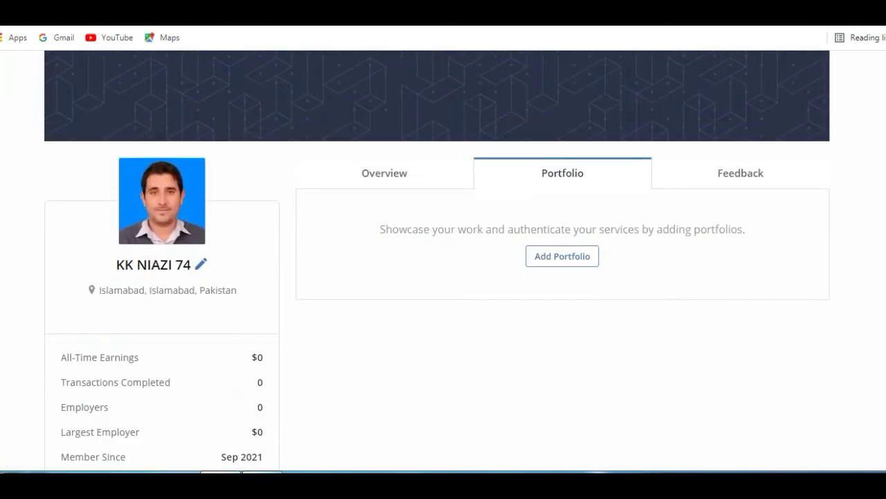
pyautogui.click(740, 173)
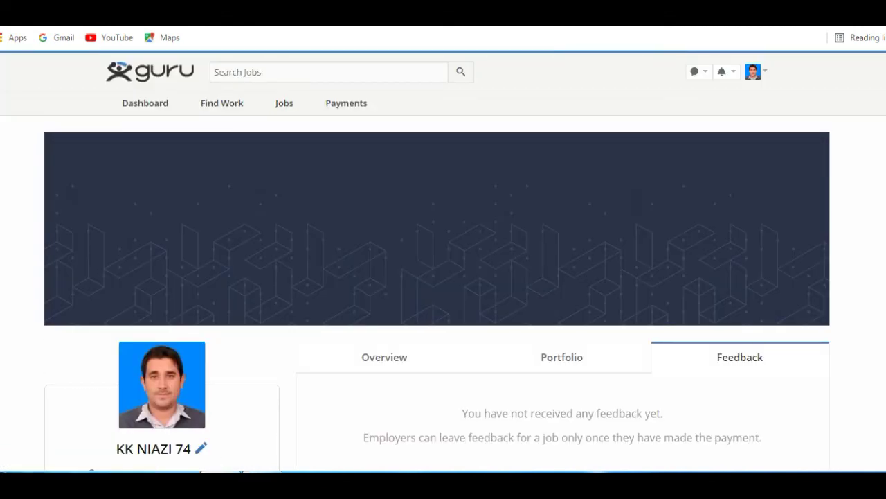